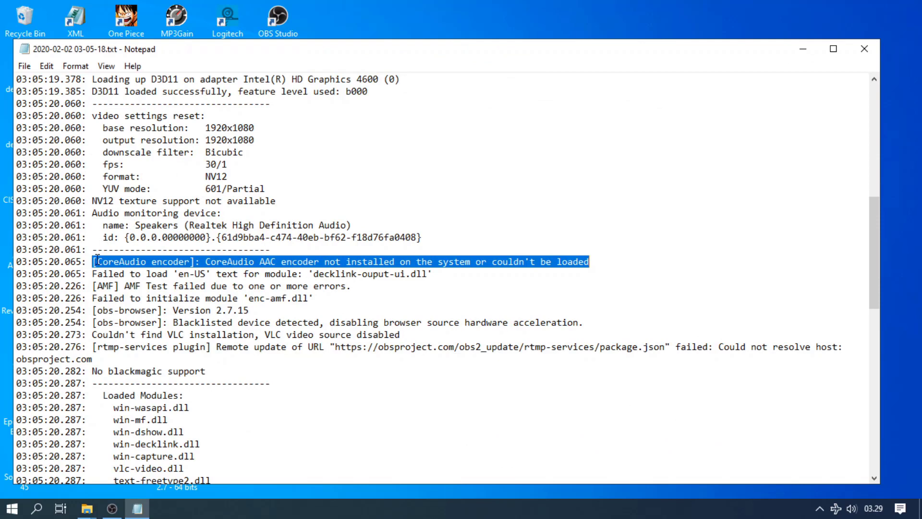
- Highlight the phrase "CoreAudio AAC encoder not installed" in the OBS log and close the log
left_click(206, 261)
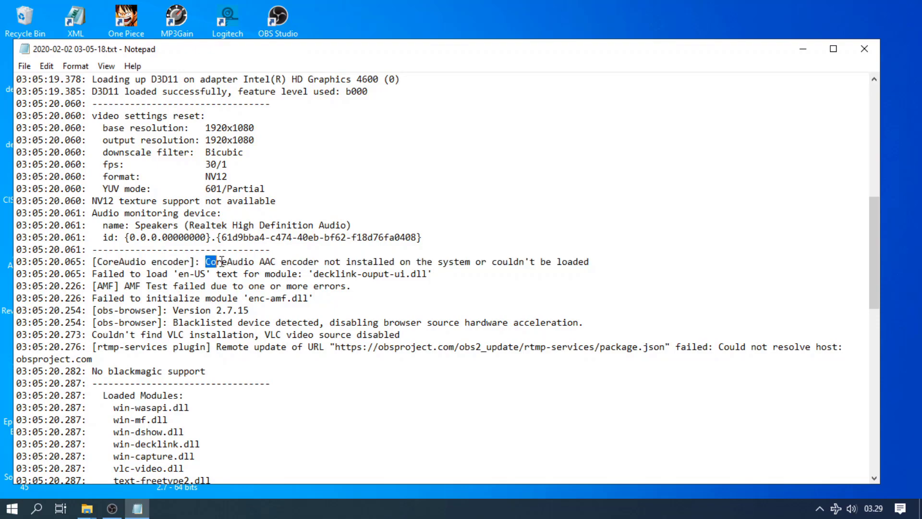
left_click_drag(222, 261, 321, 263)
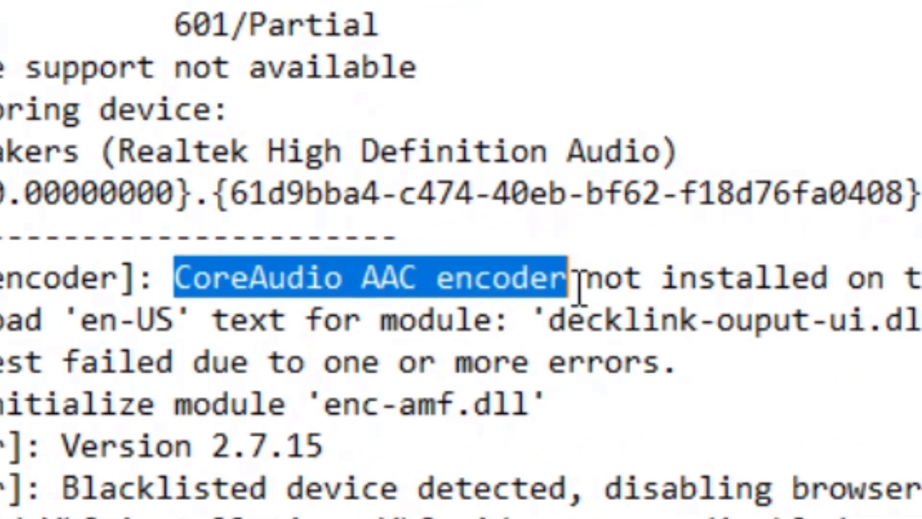
left_click_drag(579, 287, 832, 292)
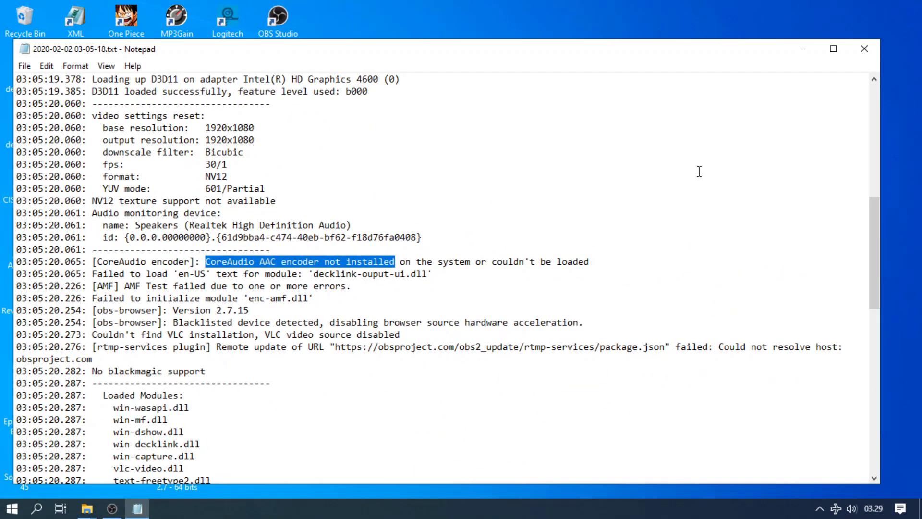
left_click(863, 48)
- Open File Explorer and expand Local Disk (C:), Users and the LENOVO folder in the folder tree
key("super+e")
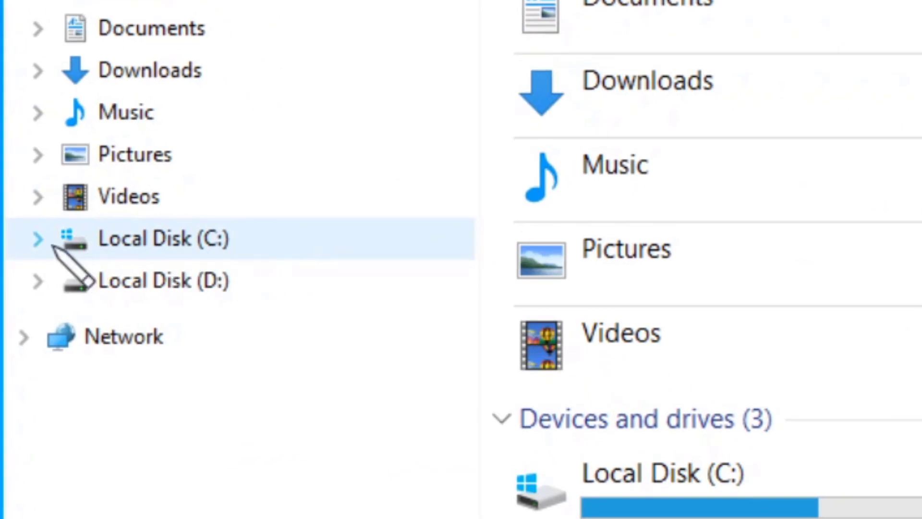
left_click(39, 239)
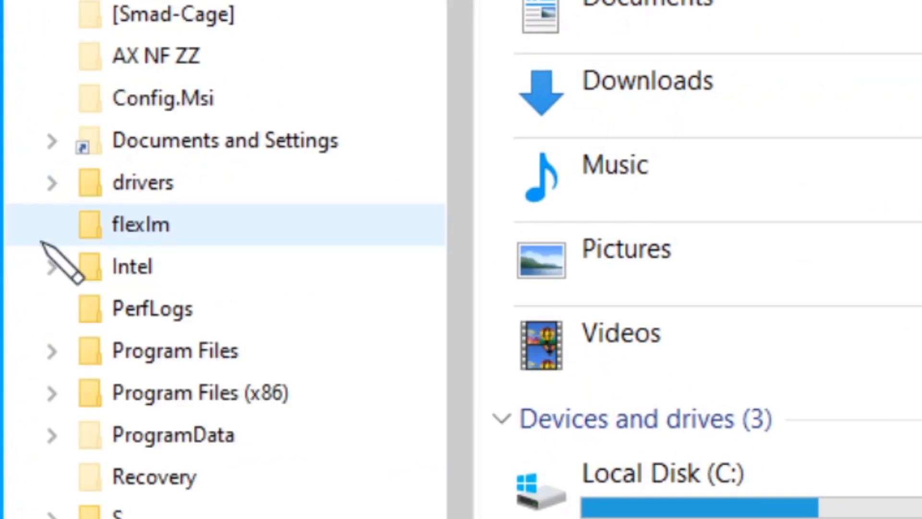
scroll(49, 236, "down", 3)
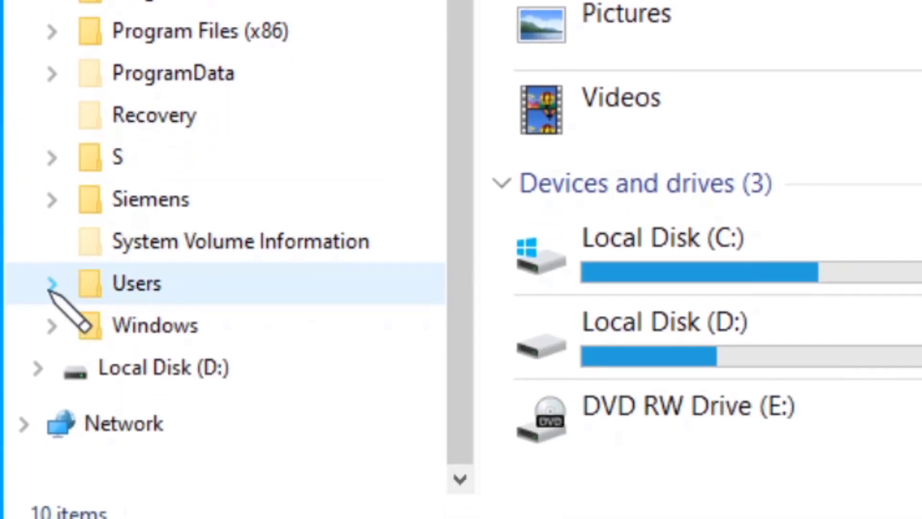
left_click(52, 283)
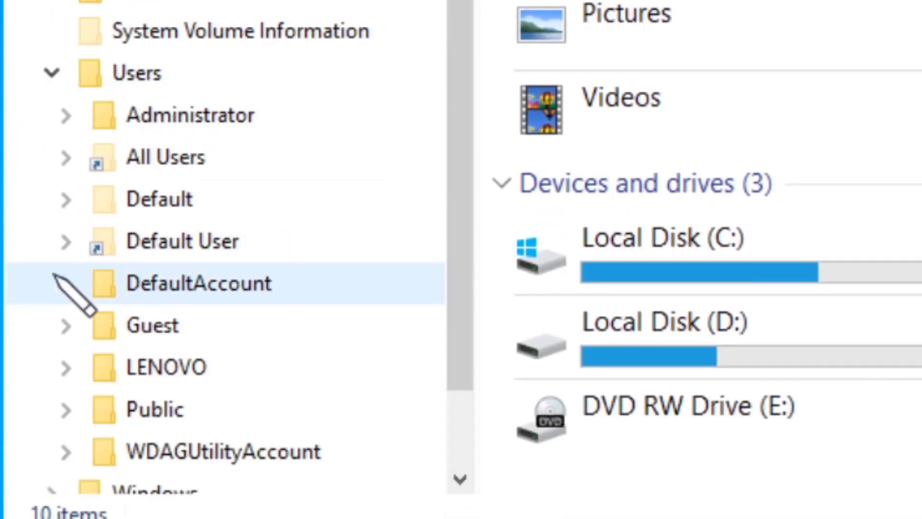
scroll(55, 221, "down", 2)
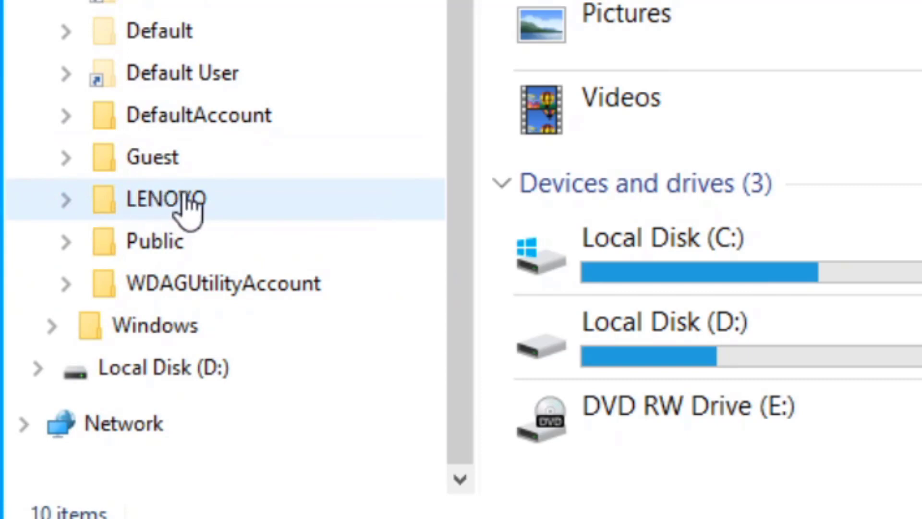
left_click(65, 200)
scroll(66, 200, "down", 3)
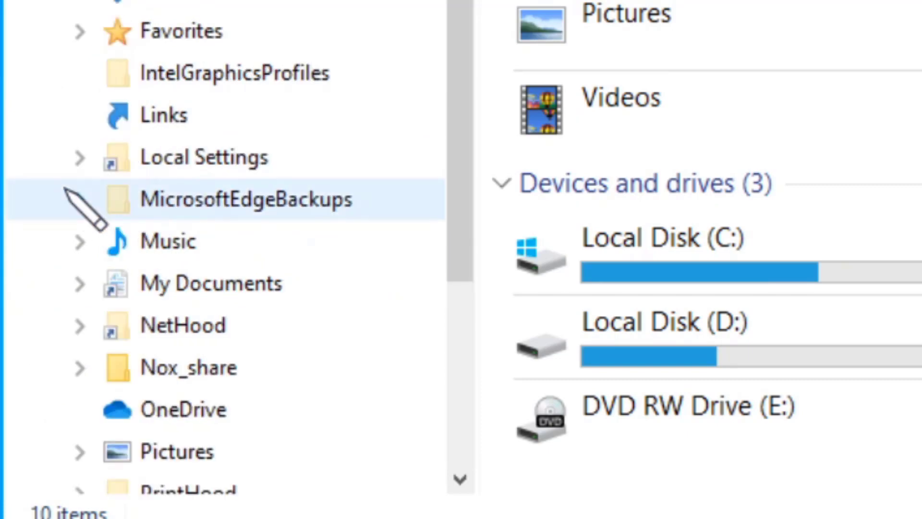
scroll(66, 192, "down", 2)
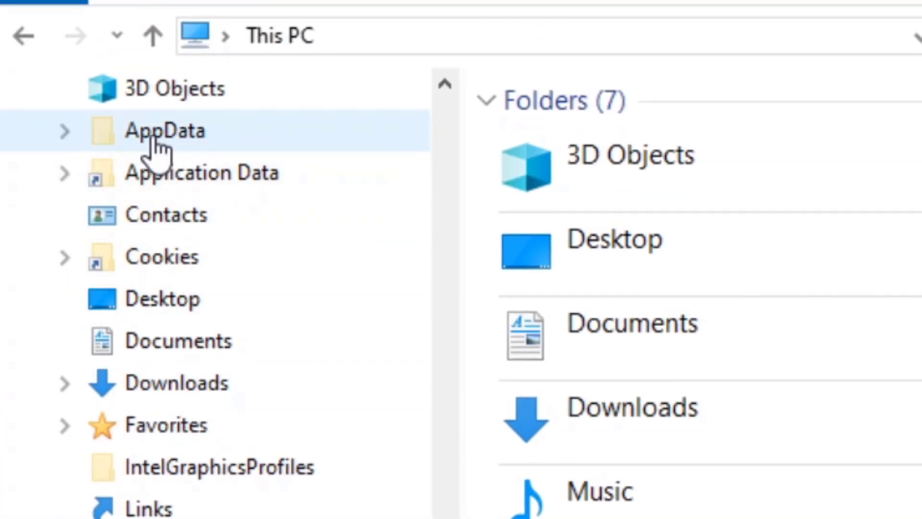
- Expand AppData, Roaming and obs-studio within the LENOVO folder and open the logs folder
left_click(67, 136)
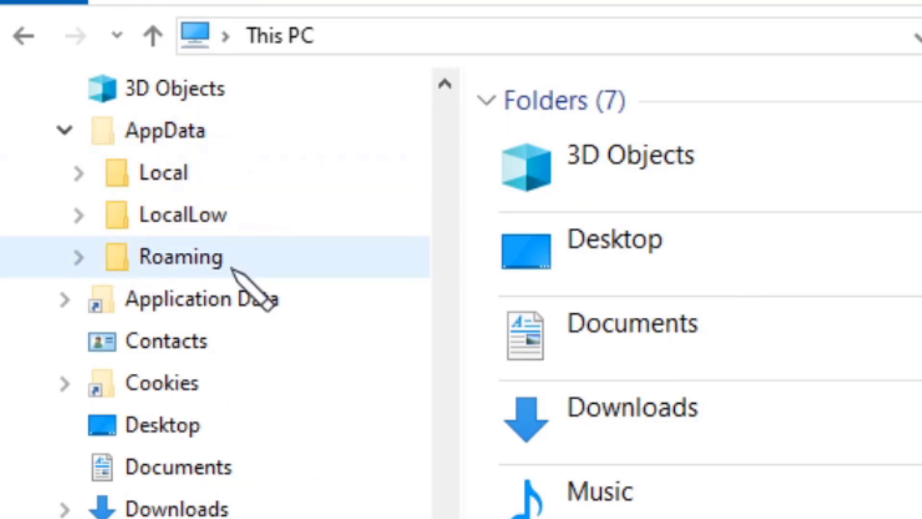
left_click(80, 260)
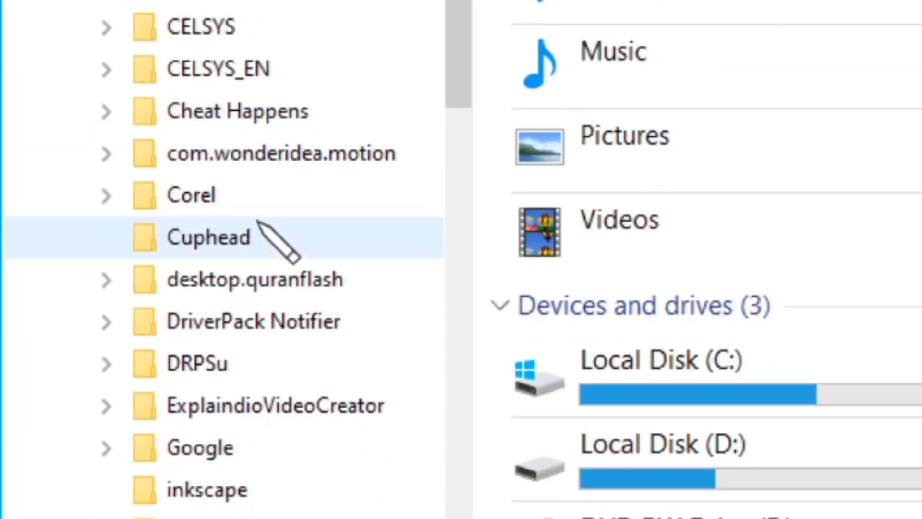
scroll(264, 200, "down", 4)
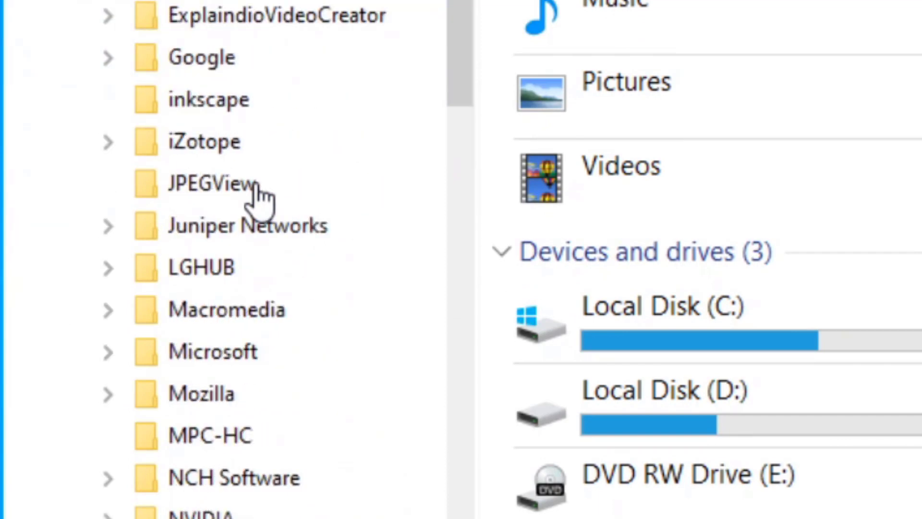
scroll(258, 193, "down", 2)
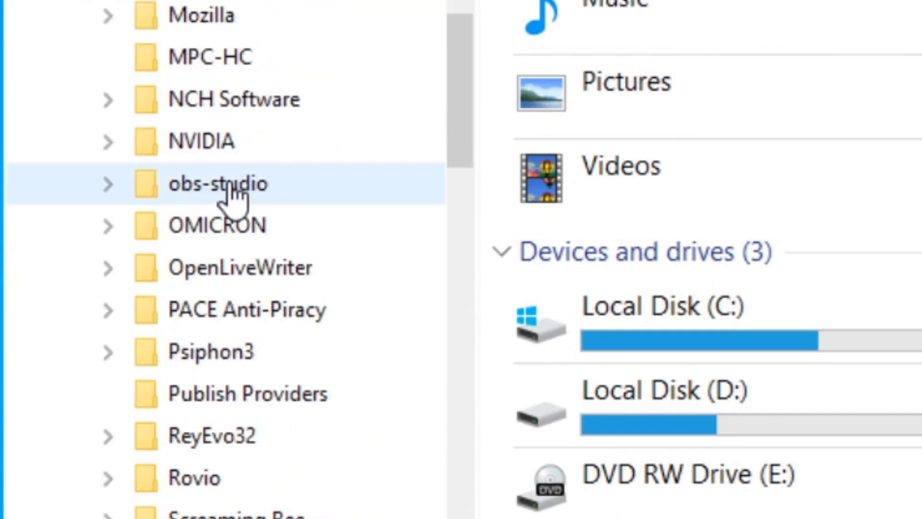
left_click(110, 185)
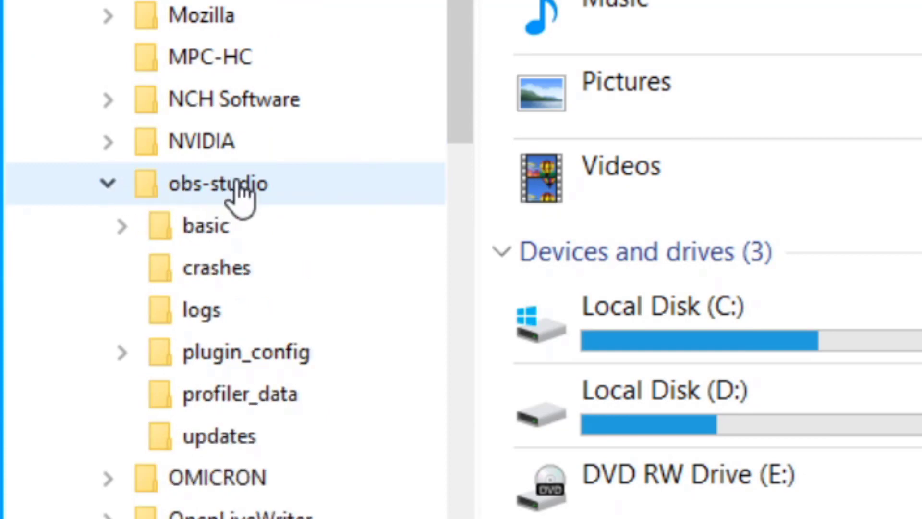
left_click(201, 319)
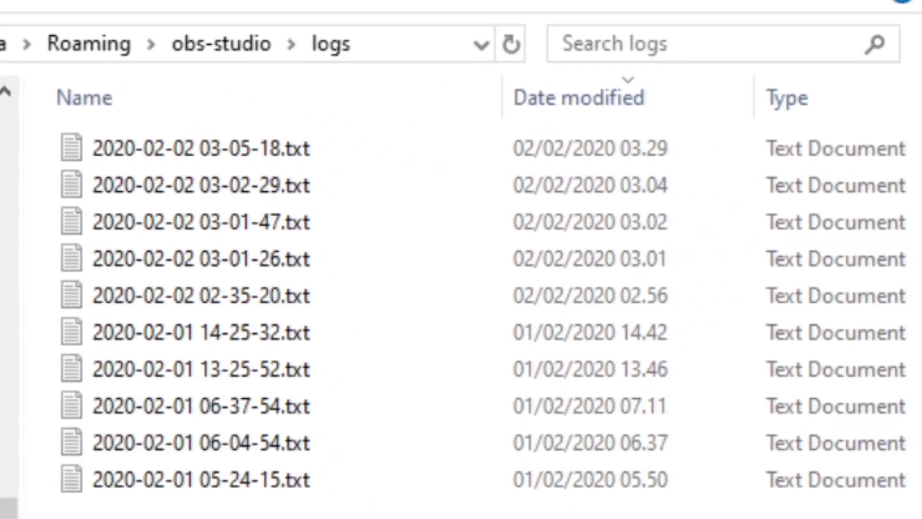
left_click(838, 5)
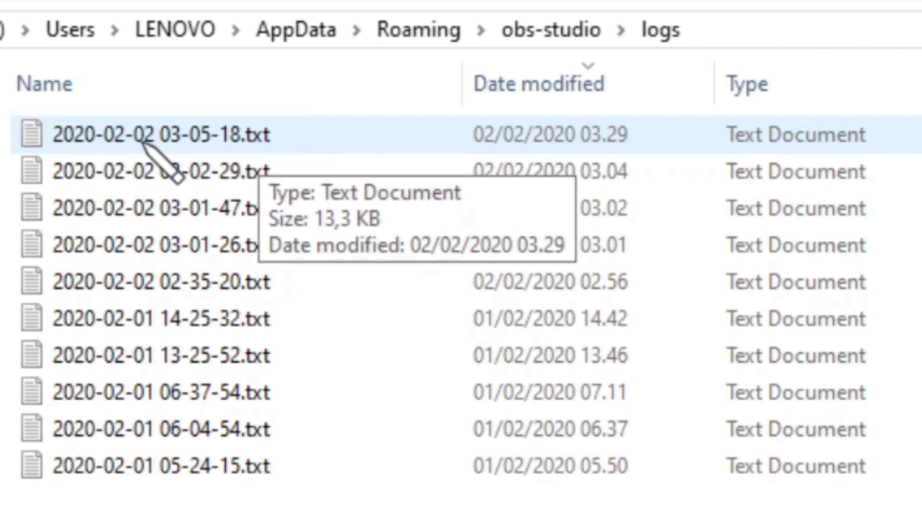
double_click(226, 135)
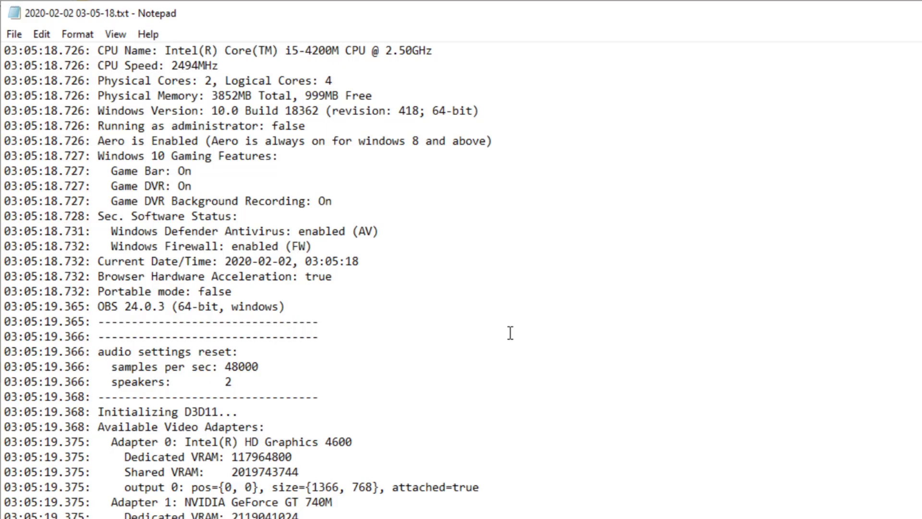
scroll(510, 333, "down", 12)
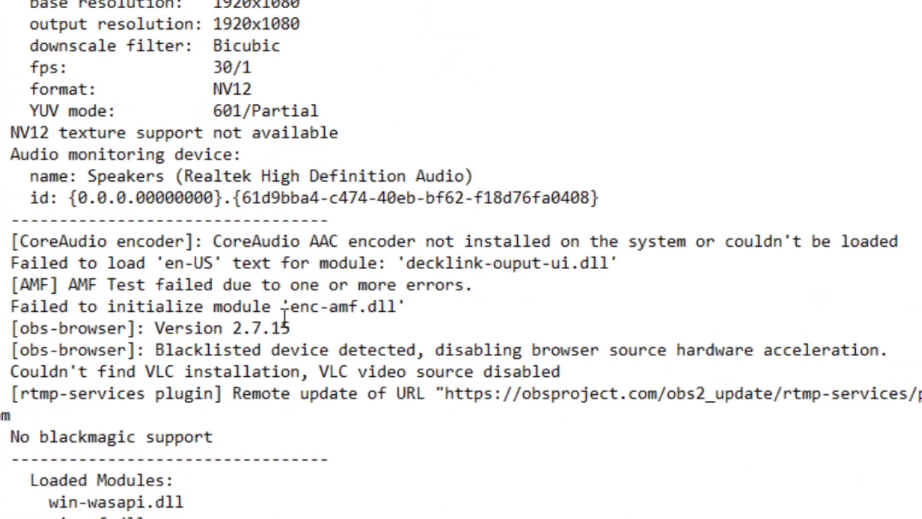
left_click_drag(4, 242, 896, 242)
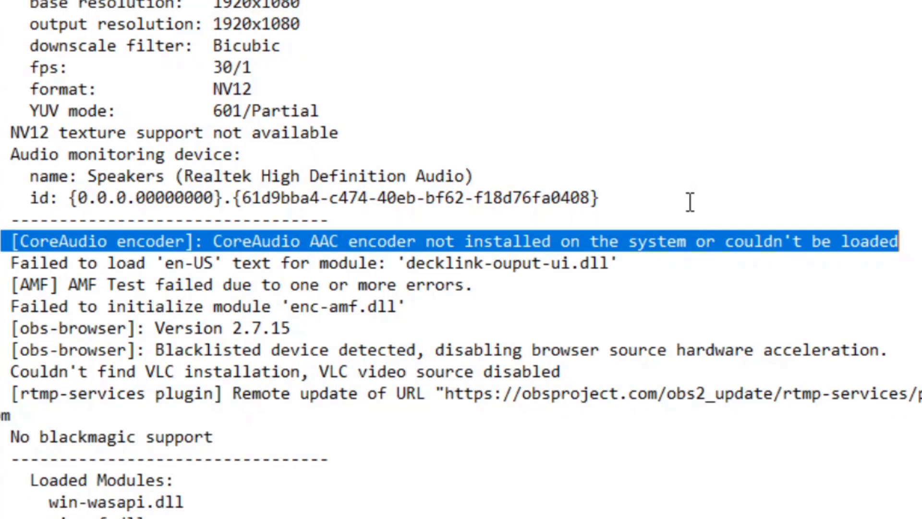
left_click(915, 242)
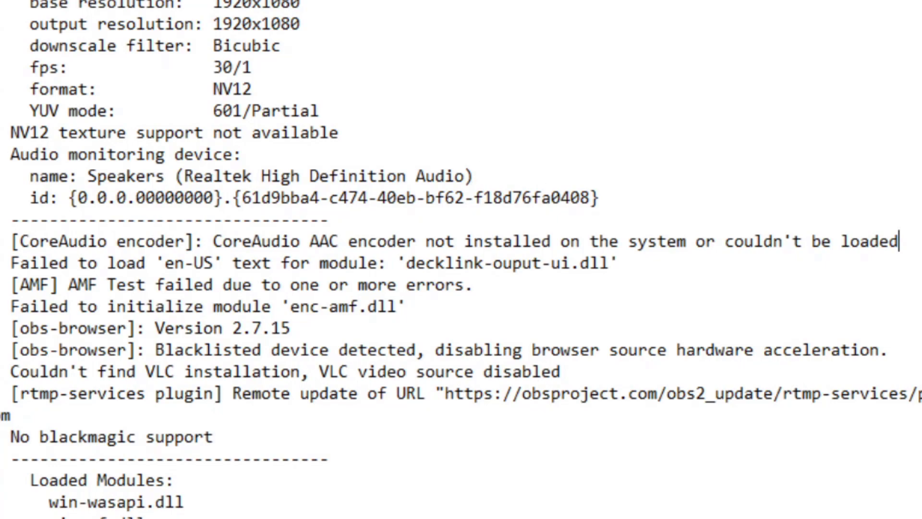
key("alt+F4")
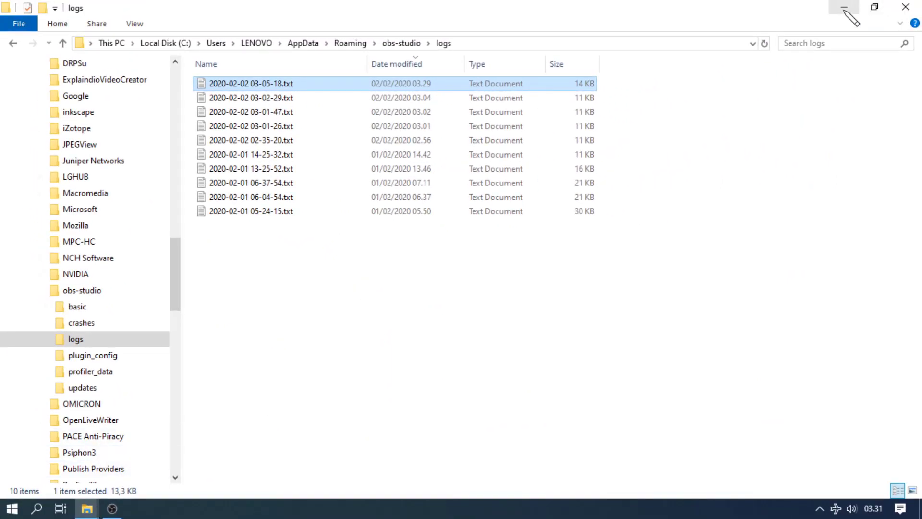
- Switch to the Downloads folder and open the CoreAudio AAC from iTunes folder inside CoreAudio AAC from iTunes.zip
mouse_move(87, 508)
left_click(48, 444)
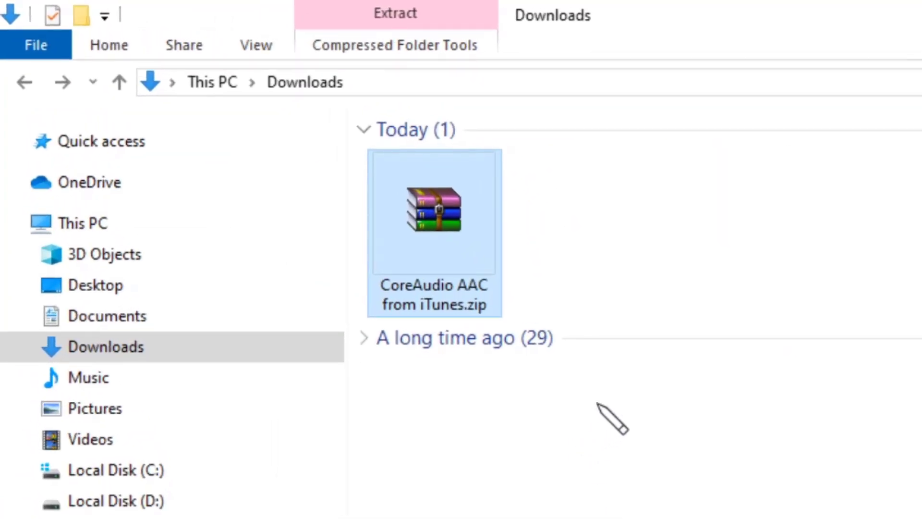
left_click(623, 273)
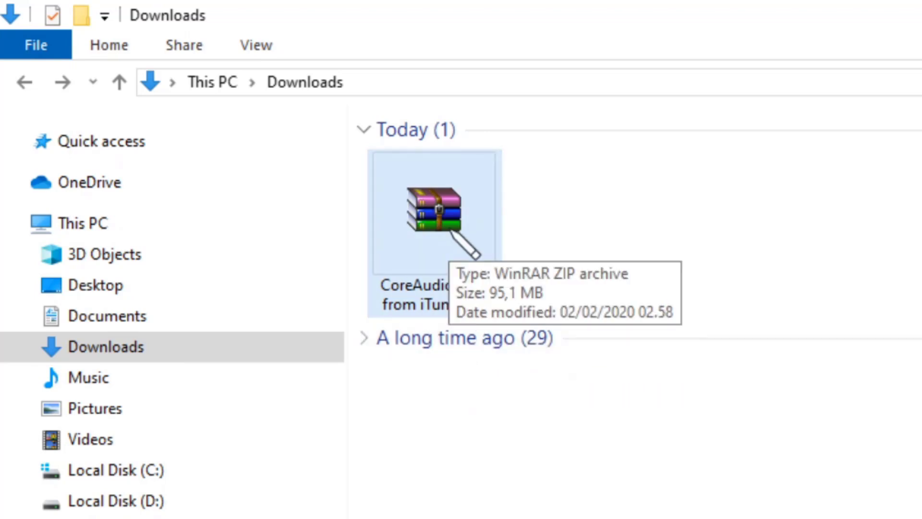
left_click(449, 219)
double_click(494, 221)
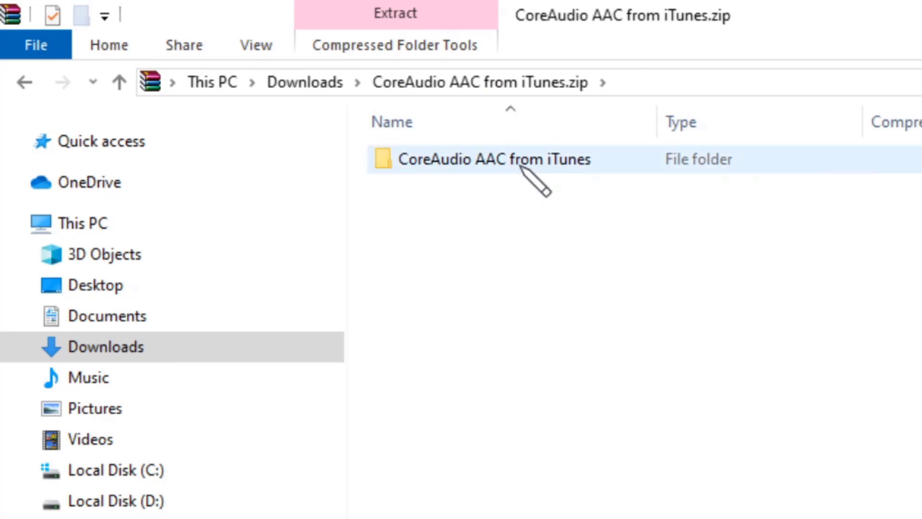
double_click(520, 165)
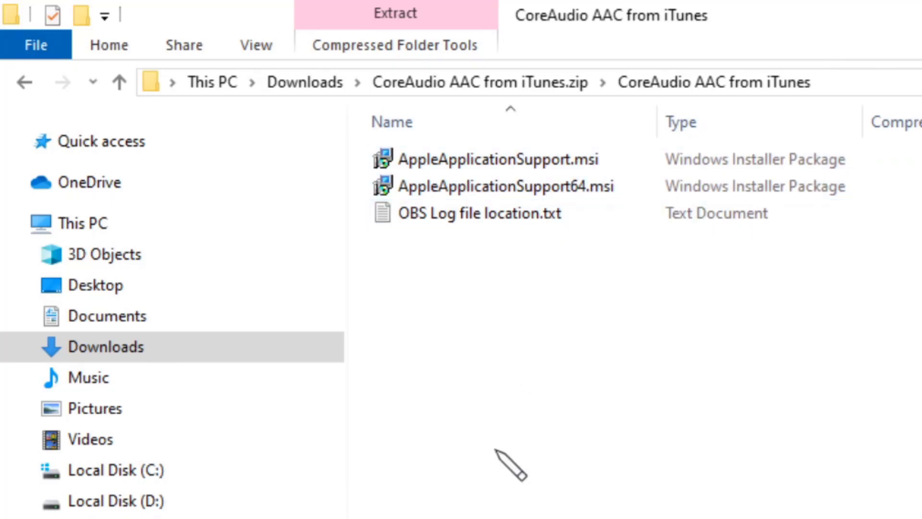
- Check the system type in the properties of This PC and return to the CoreAudio AAC from iTunes folder
right_click(101, 236)
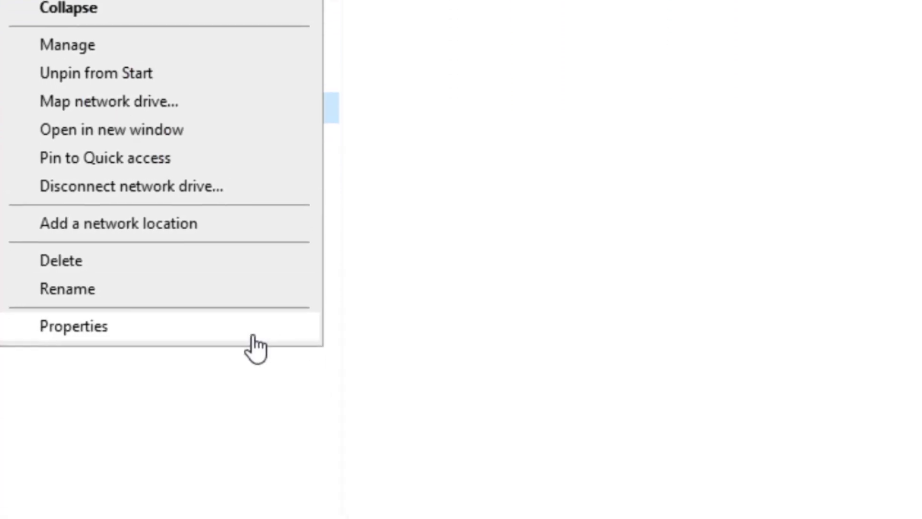
left_click(254, 331)
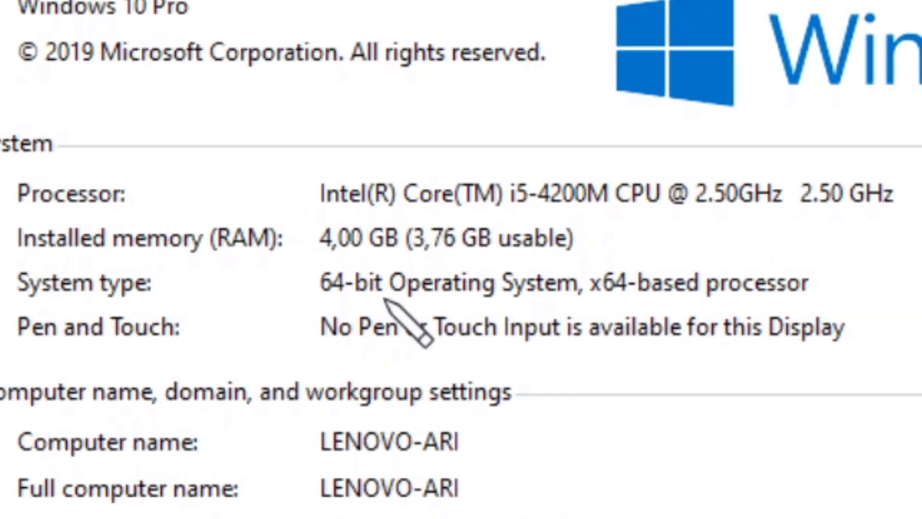
mouse_move(165, 262)
left_mouse_down()
mouse_move(113, 288)
mouse_move(232, 292)
mouse_move(136, 265)
left_mouse_up()
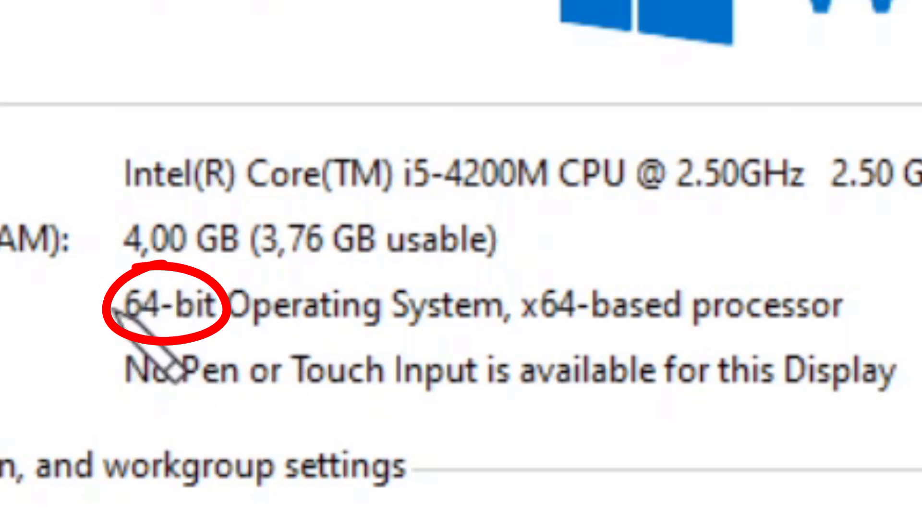
key("e")
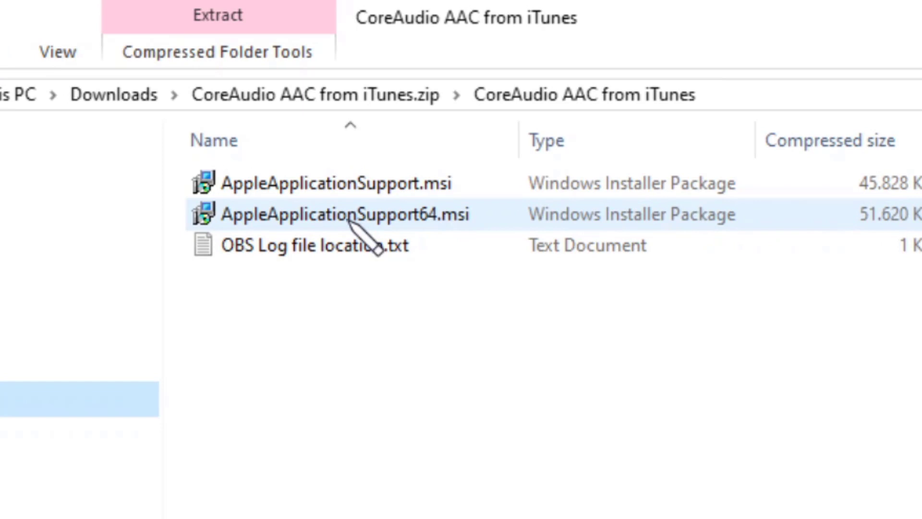
- Install the 64-bit Apple Application Support package from AppleApplicationSupport64.msi and finish the installer
double_click(348, 217)
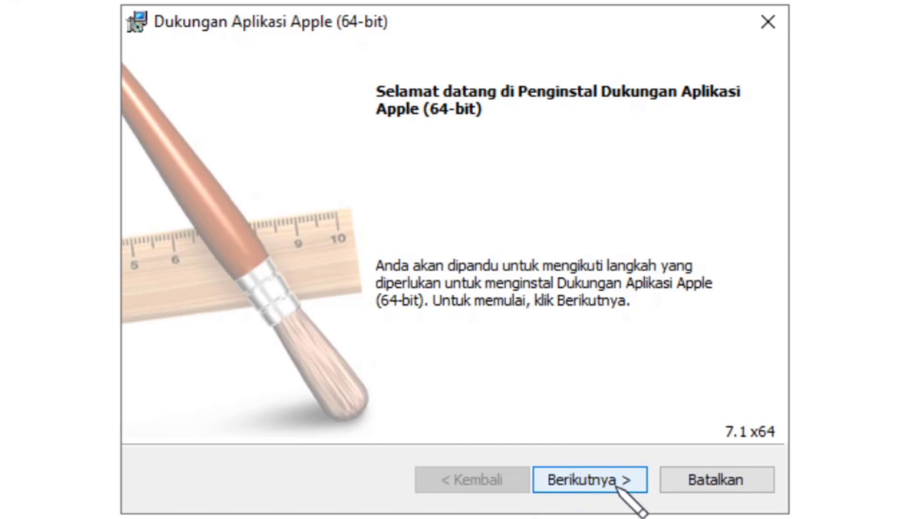
left_click(616, 481)
left_click(617, 483)
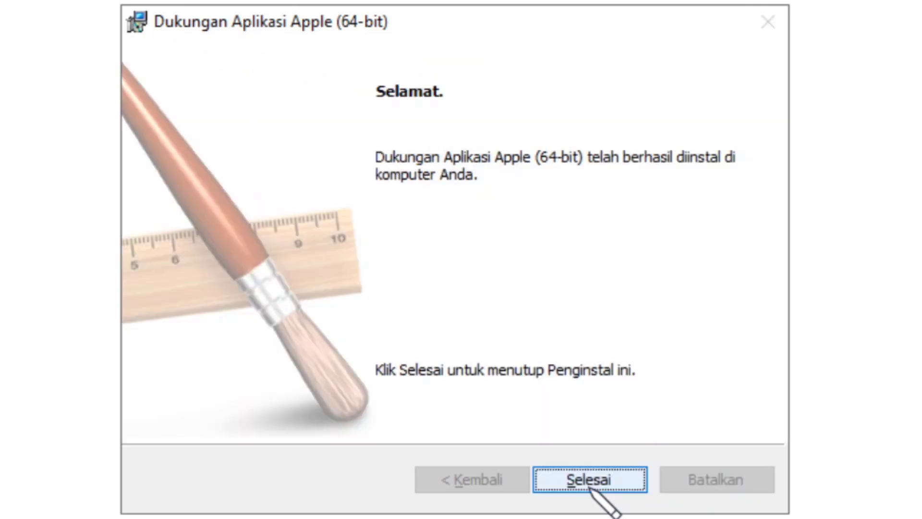
left_click(589, 483)
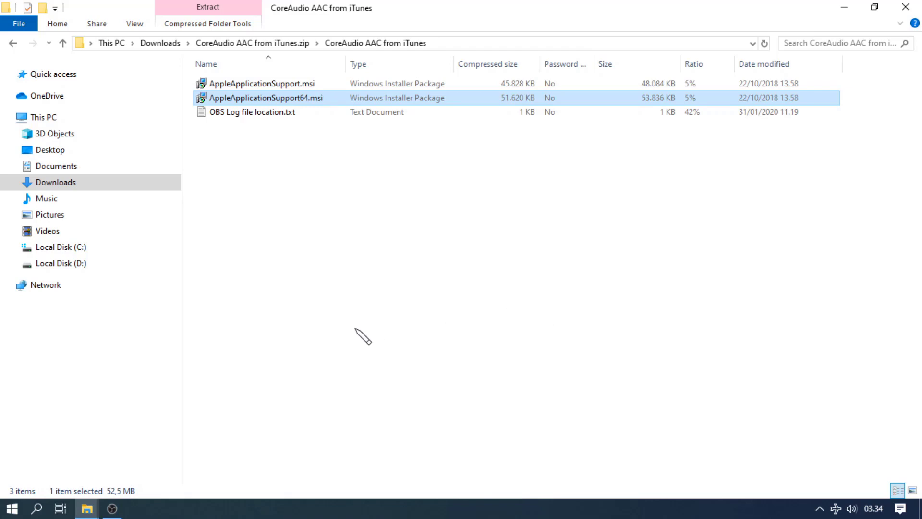
left_click(117, 510)
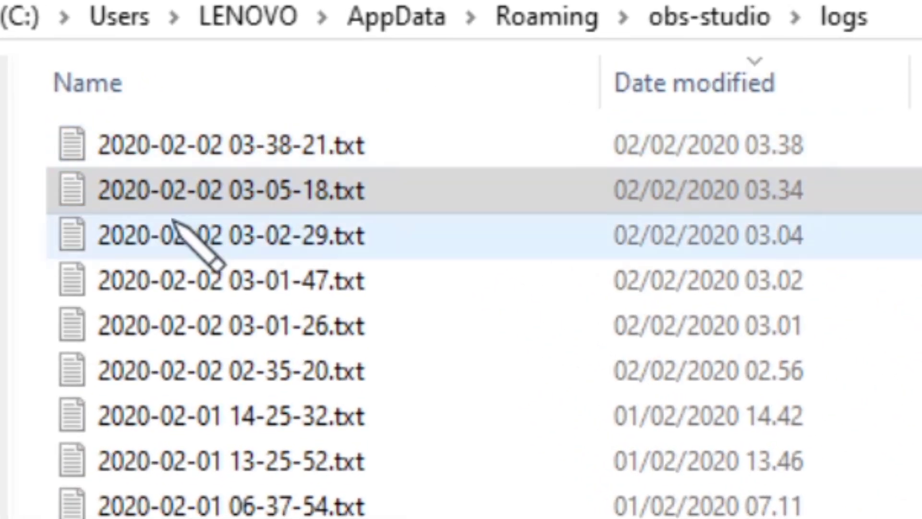
left_click(220, 103)
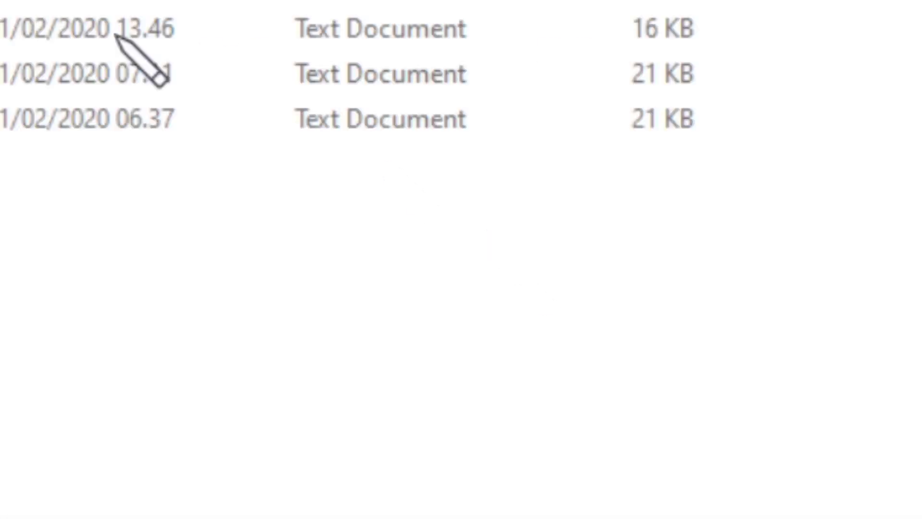
left_click(236, 211)
double_click(144, 158)
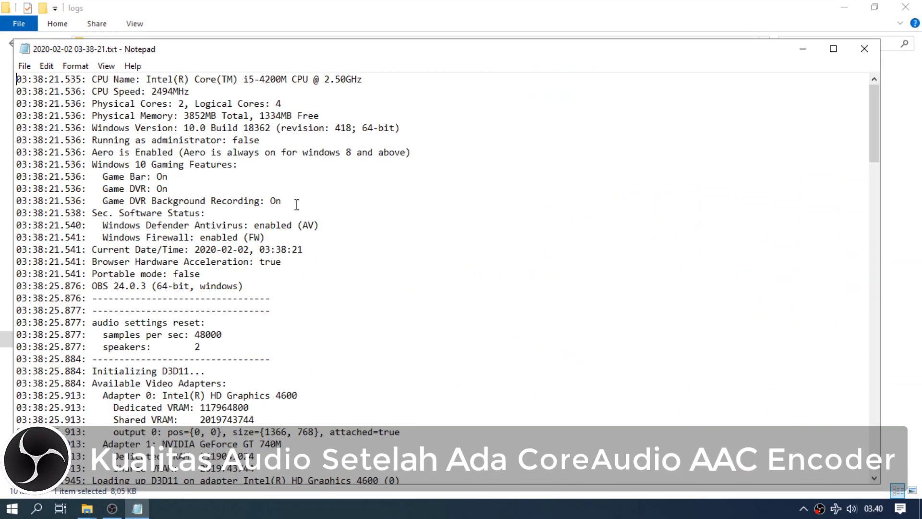
- Find and highlight the CoreAudio encoder line in the newest OBS log, and close the log
scroll(319, 177, "down", 3)
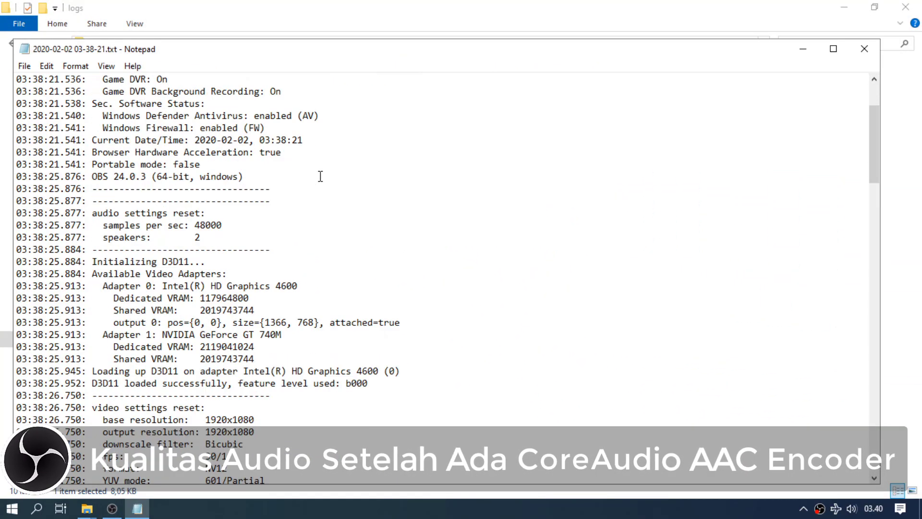
scroll(320, 176, "down", 7)
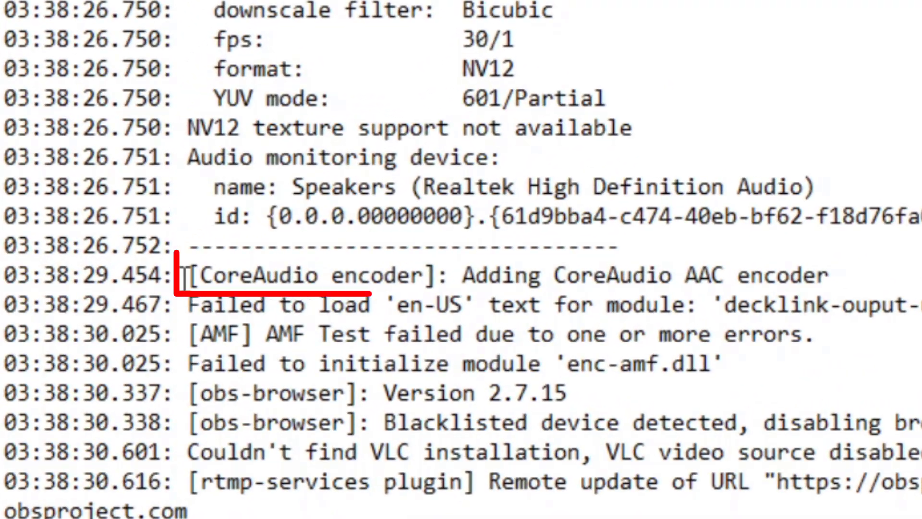
left_click_drag(93, 297, 168, 297)
left_click_drag(394, 268, 849, 268)
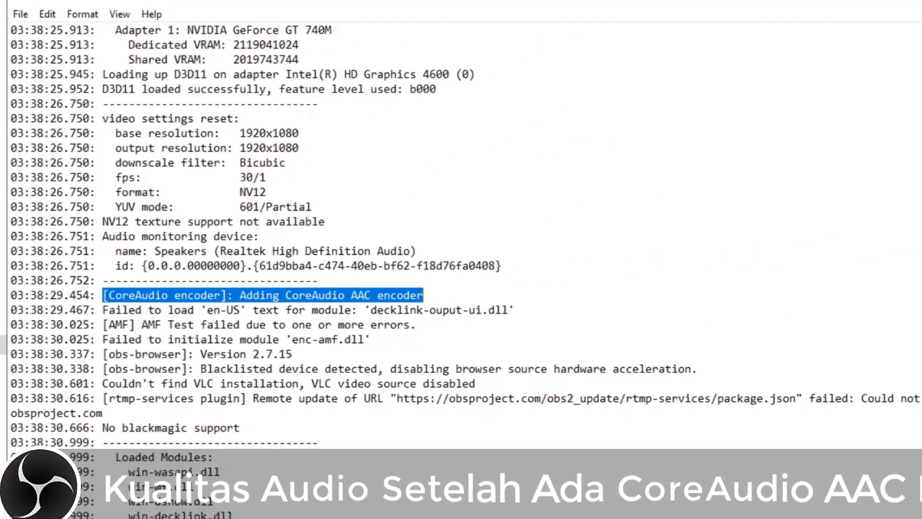
key("alt+F4")
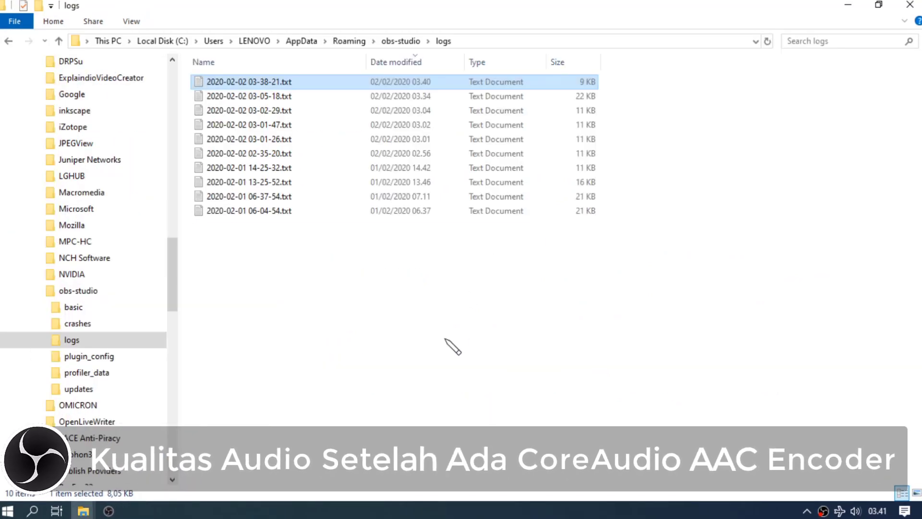